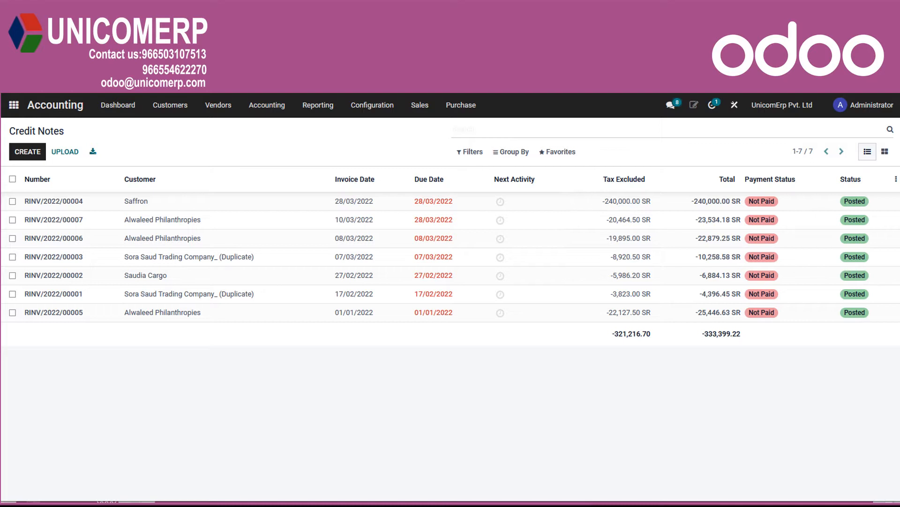
Step: Enable Dedicated Credit Note Sequence in the Customer Invoices journal configuration and save the journal
left_click(14, 105)
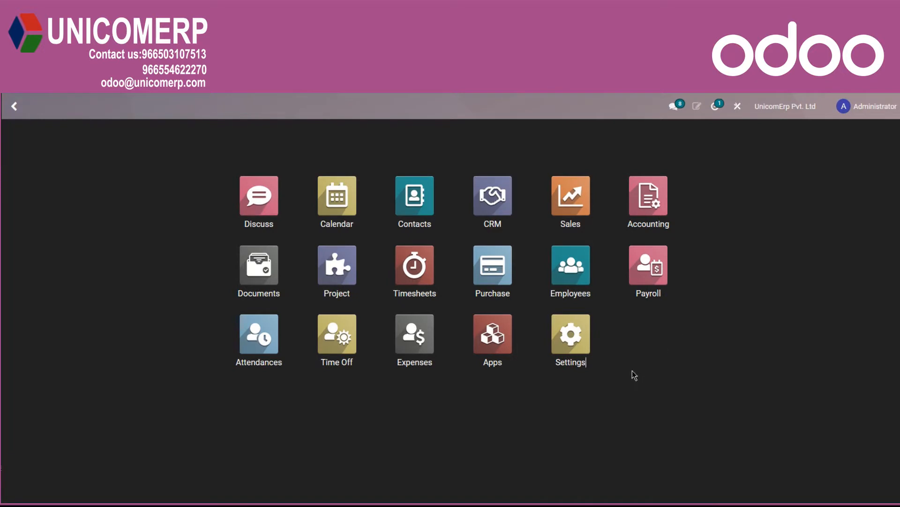
left_click(648, 206)
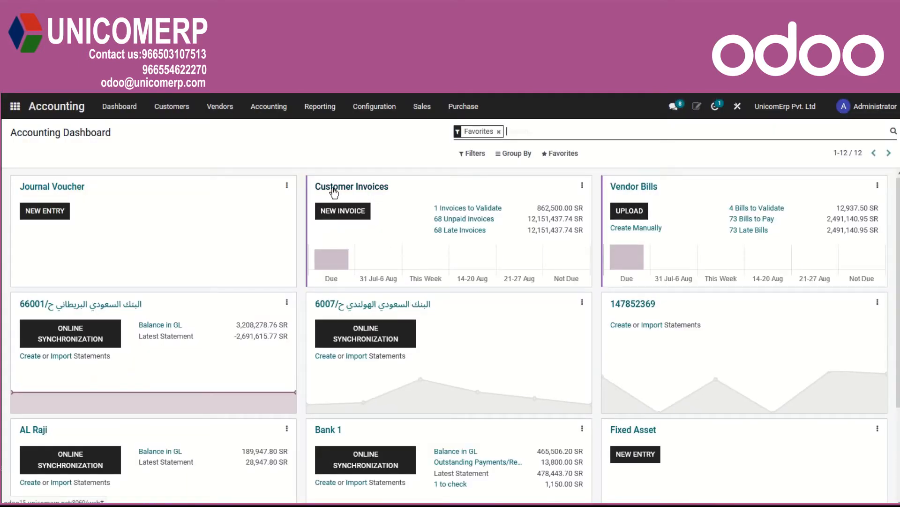
left_click(582, 187)
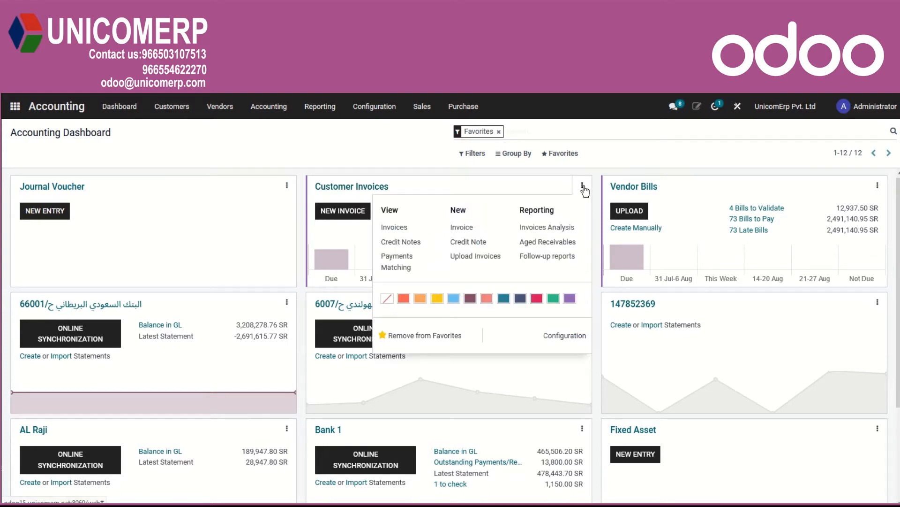
left_click(566, 341)
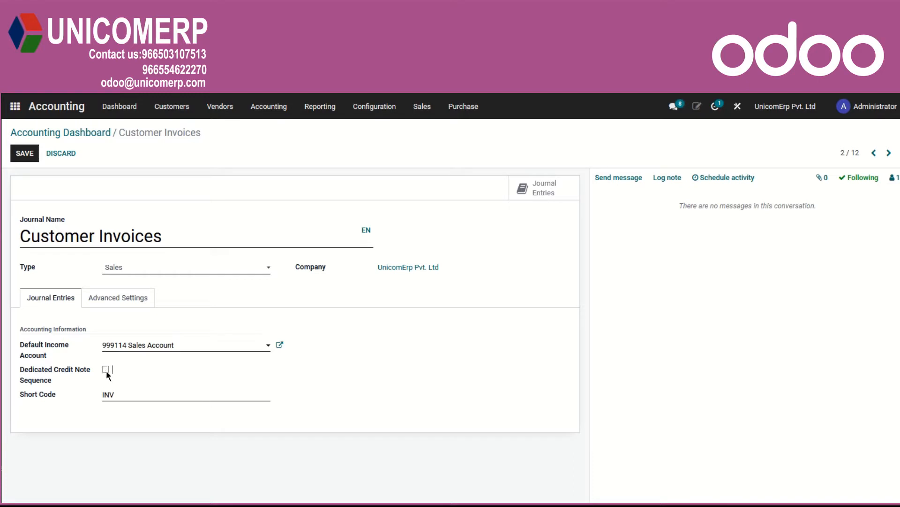
left_click(106, 369)
key("alt+s")
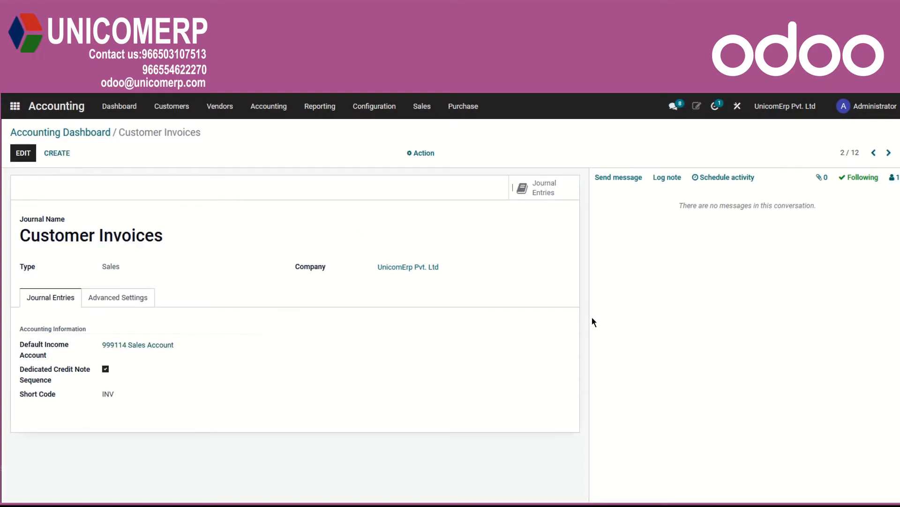
Step: Create a credit note for the ADVANCED HORIZON GROUP customer invoice dated 05/08/2022, using the Full Refund credit method
left_click(173, 111)
left_click(172, 131)
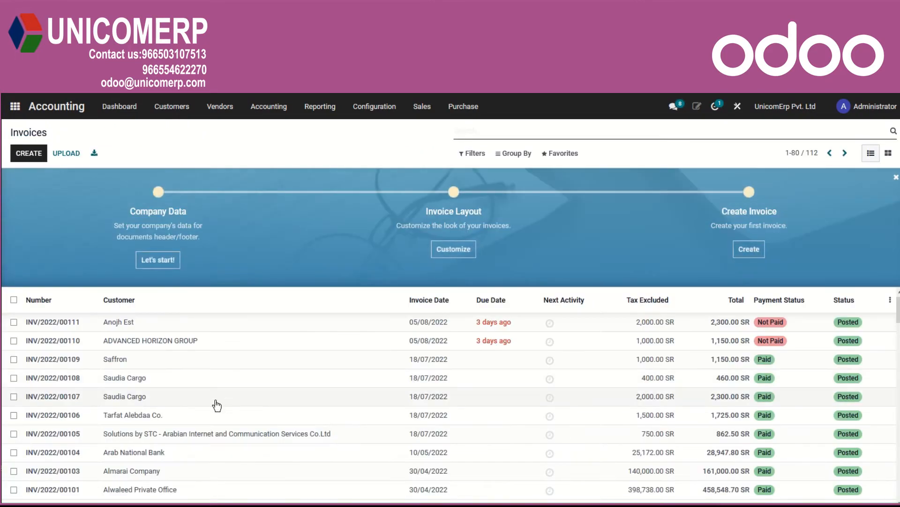
left_click(119, 345)
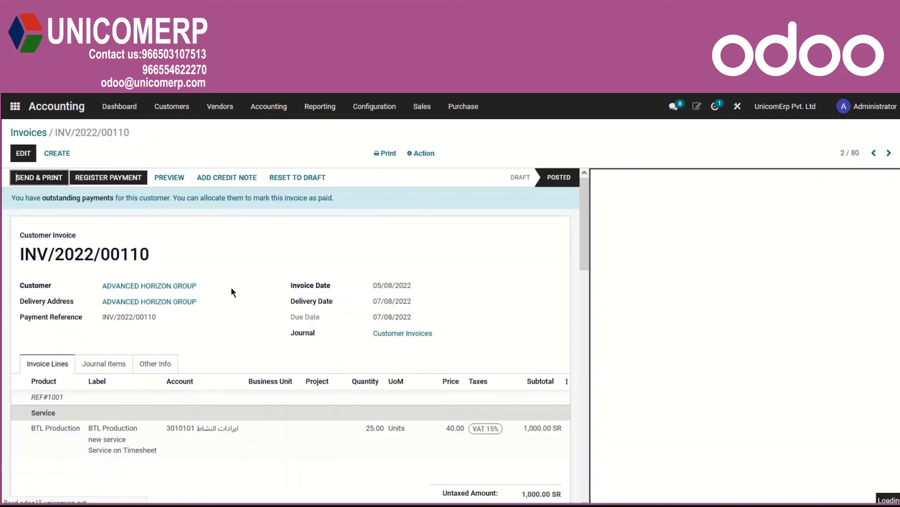
left_click(211, 177)
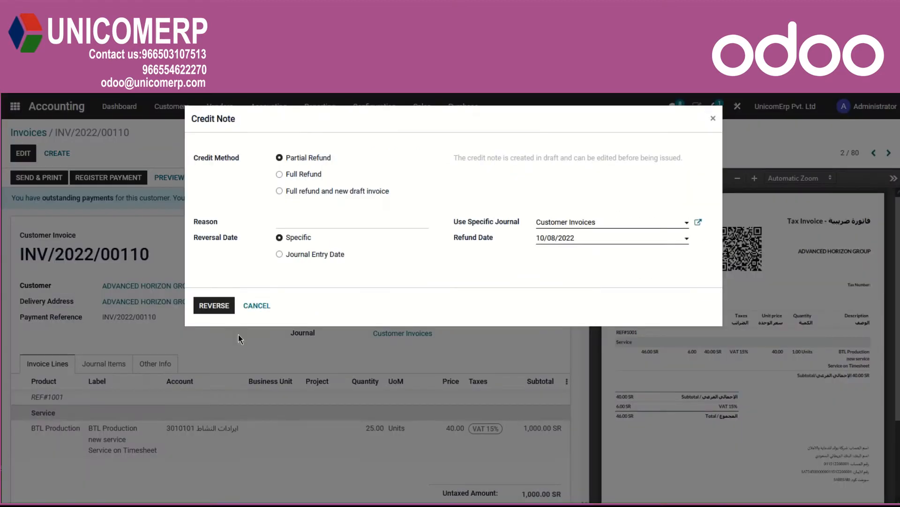
left_click(294, 174)
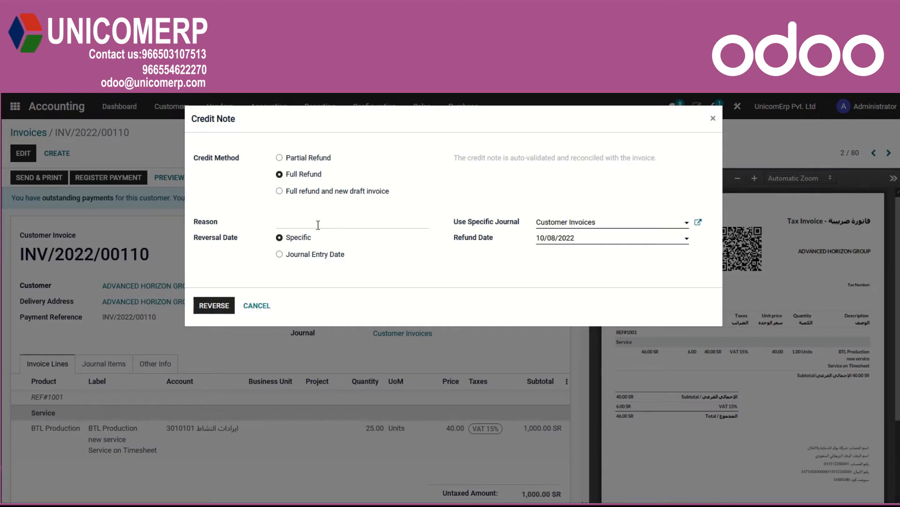
left_click(204, 306)
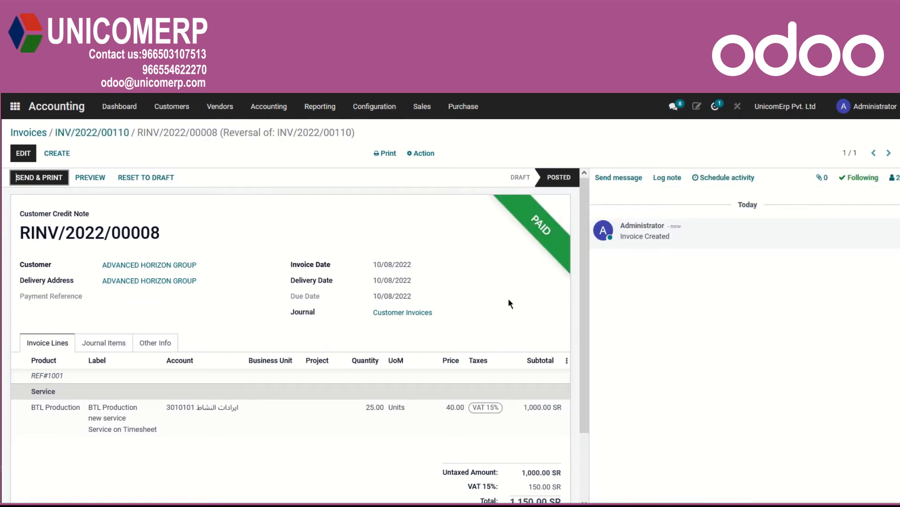
Step: Examine the new credit note's totals, payment information and journal items
scroll(509, 301, "down", 2)
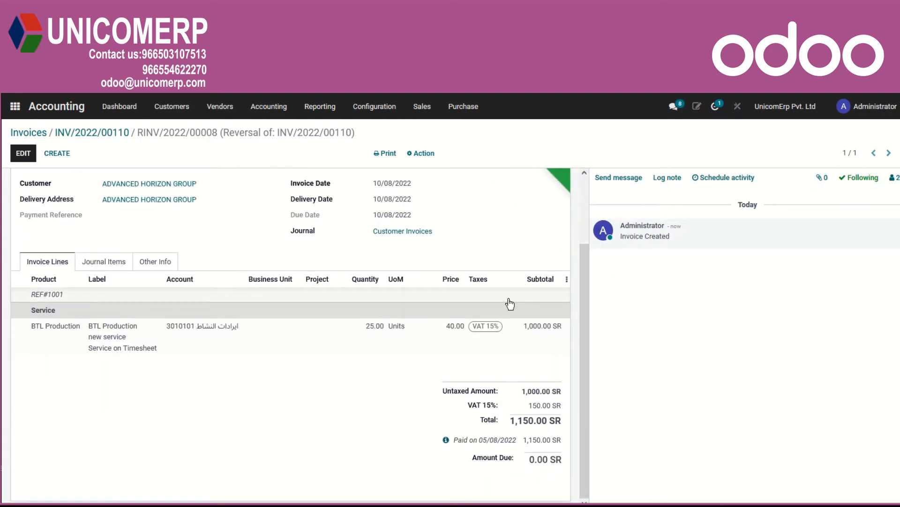
scroll(510, 304, "up", 2)
scroll(509, 305, "down", 2)
left_click(446, 440)
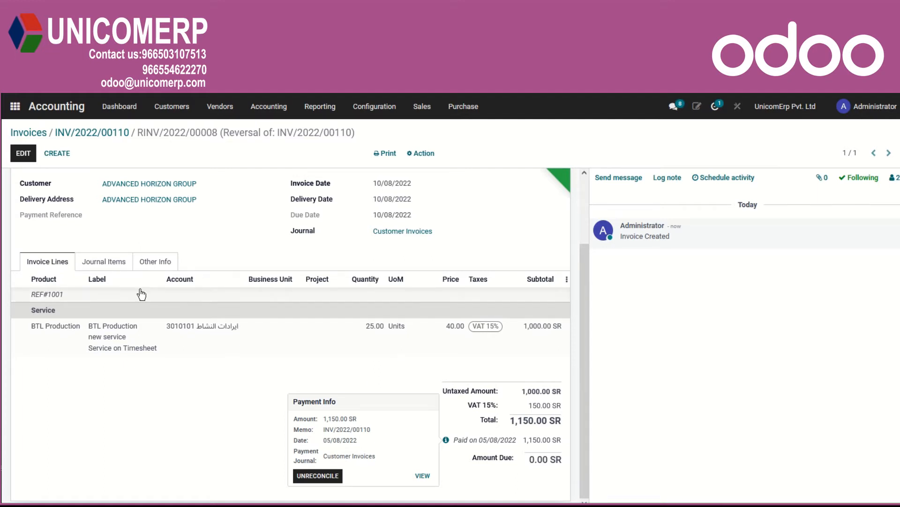
left_click(110, 264)
scroll(110, 264, "up", 1)
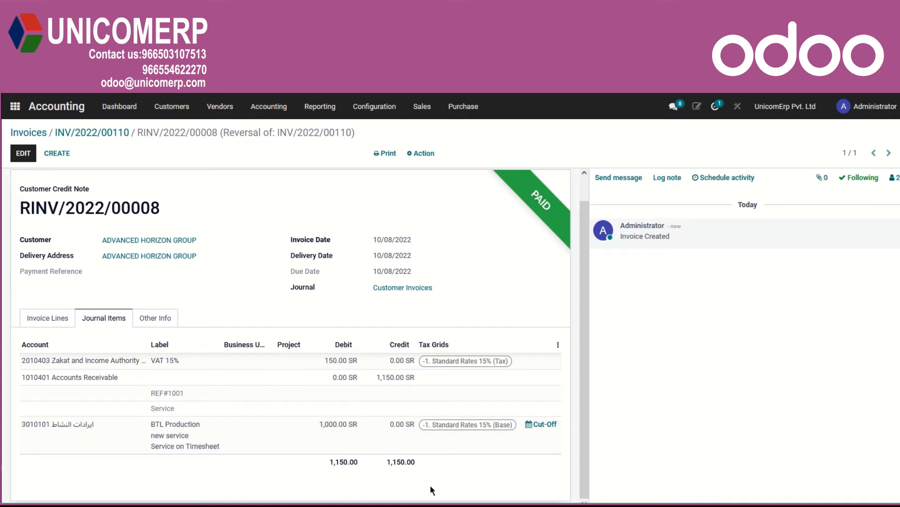
Step: Return to the original ADVANCED HORIZON GROUP invoice and check its payment status and amount due
left_click(66, 133)
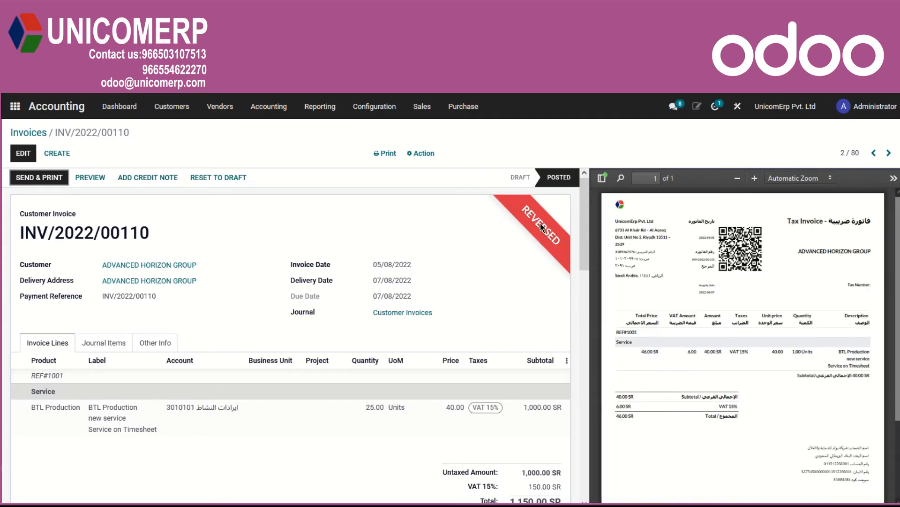
scroll(460, 335, "down", 5)
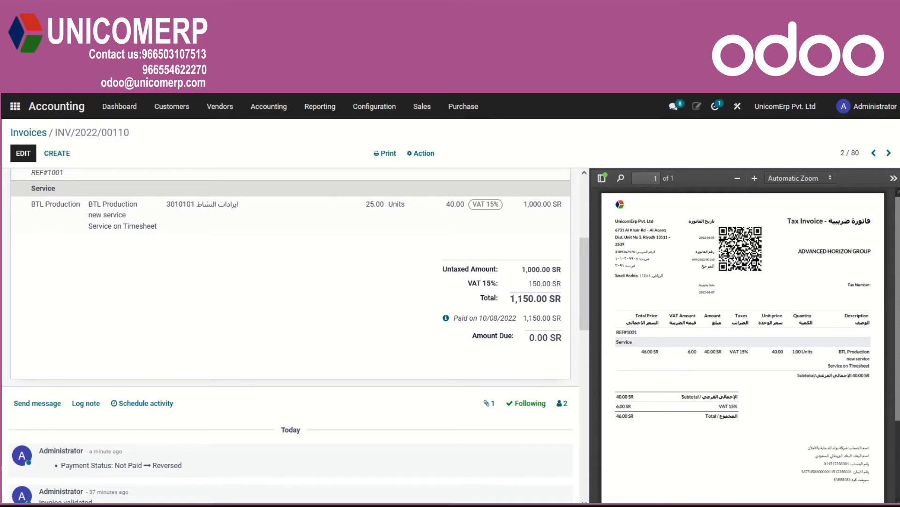
scroll(539, 413, "up", 1)
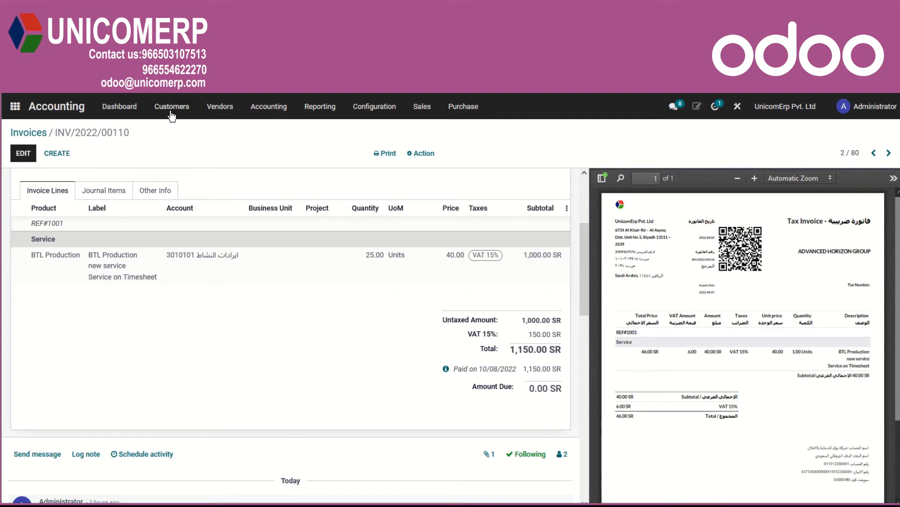
left_click(171, 113)
left_click(173, 132)
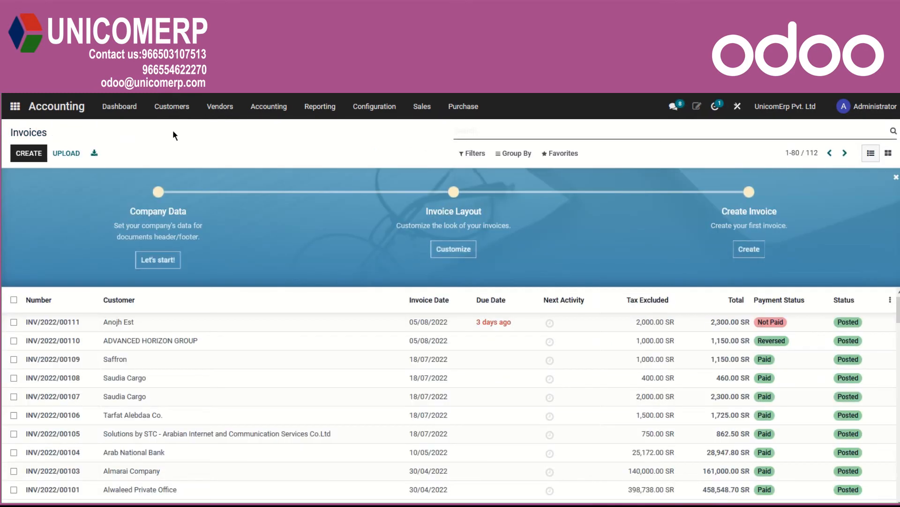
left_click(118, 322)
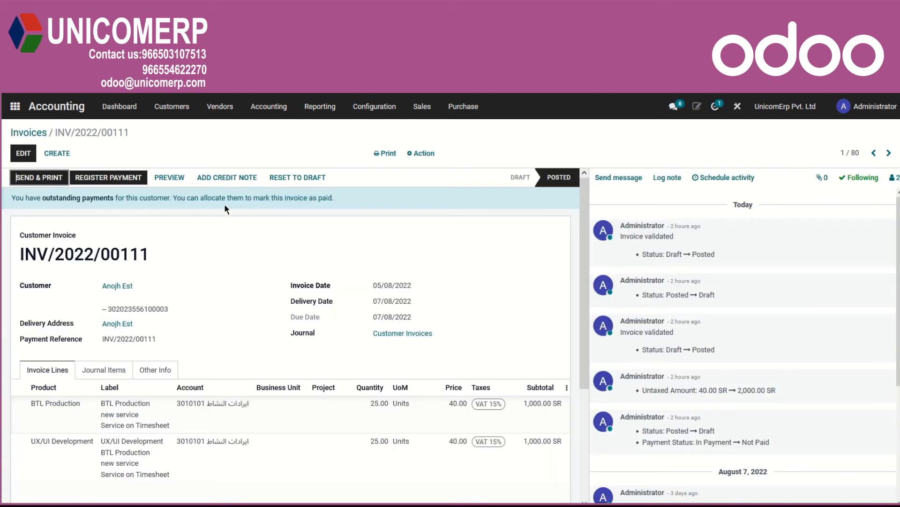
left_click(230, 177)
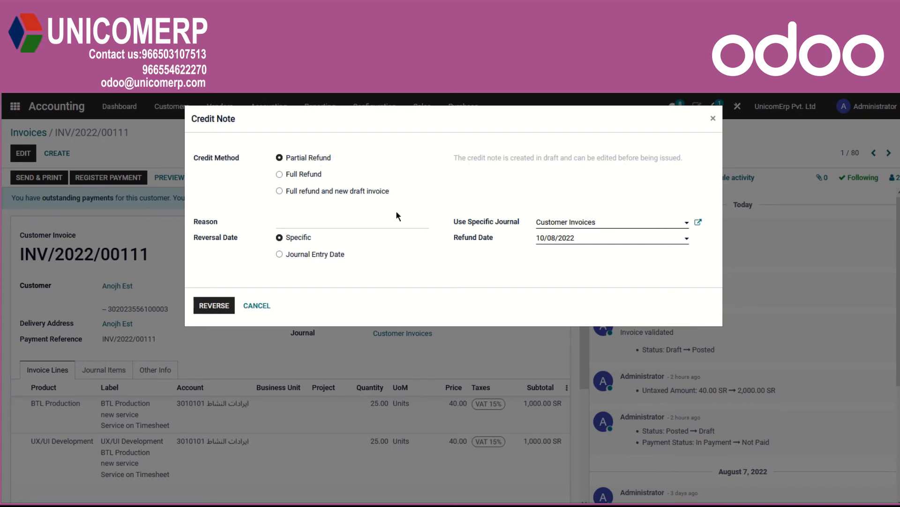
left_click(213, 306)
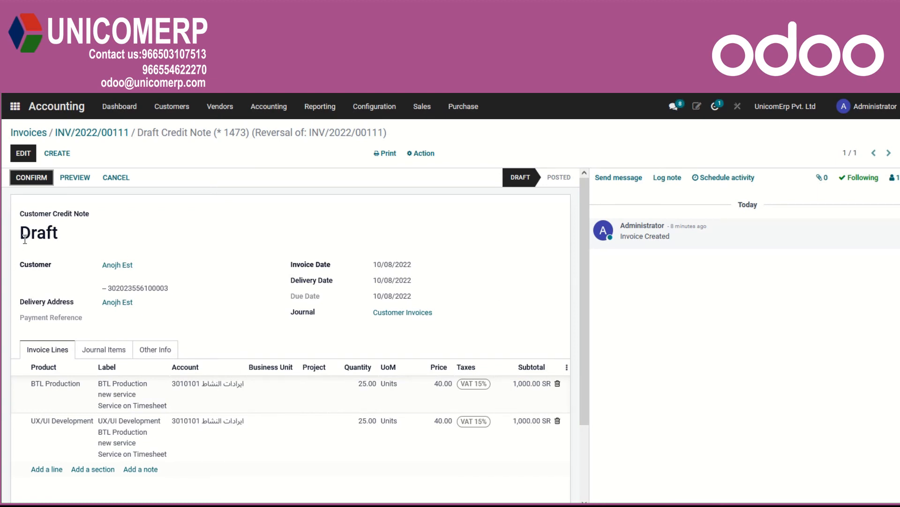
Step: Remove the UX/UI Development line from the draft credit note and confirm the credit note
left_click(23, 153)
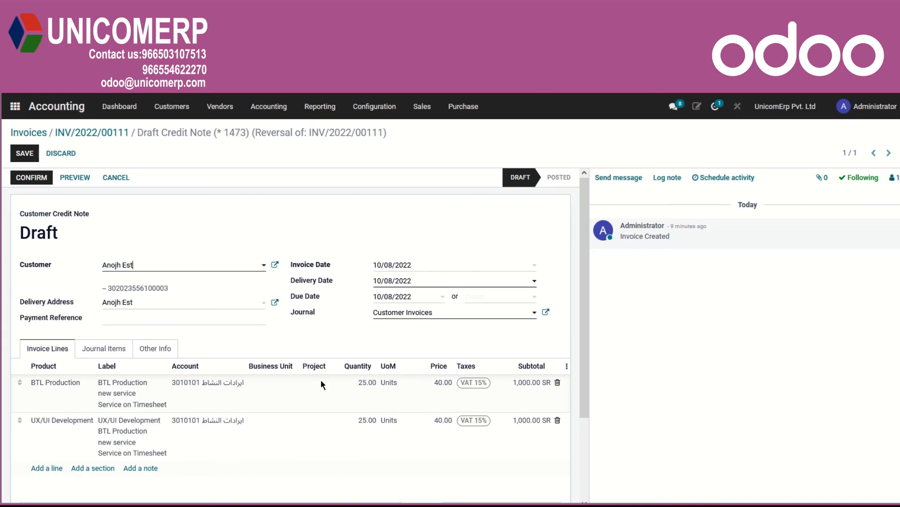
left_click(557, 421)
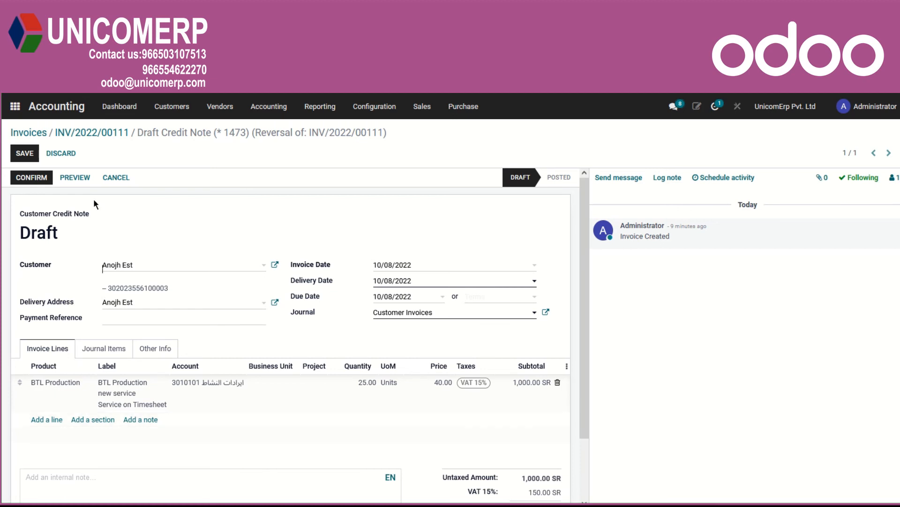
left_click(25, 181)
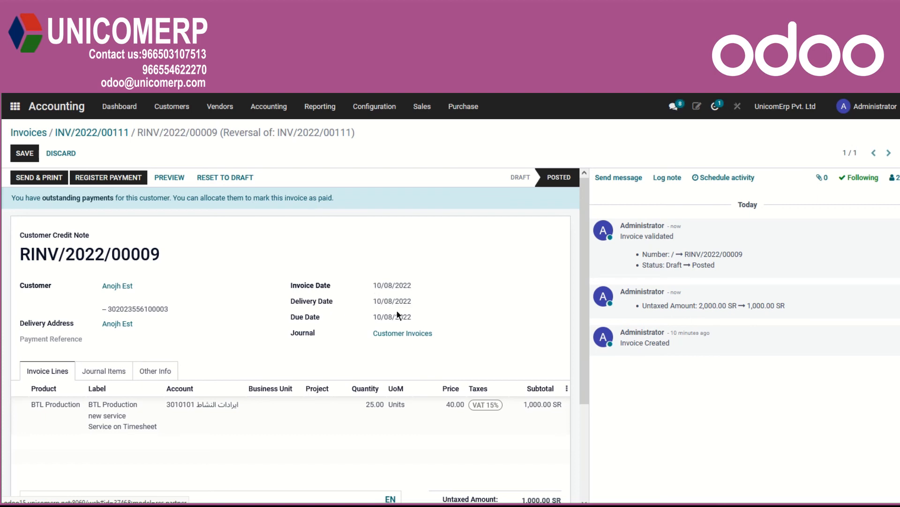
Step: Allocate the original Anojh Est invoice listed under Outstanding debits to the credit note and return to that invoice
scroll(399, 315, "down", 3)
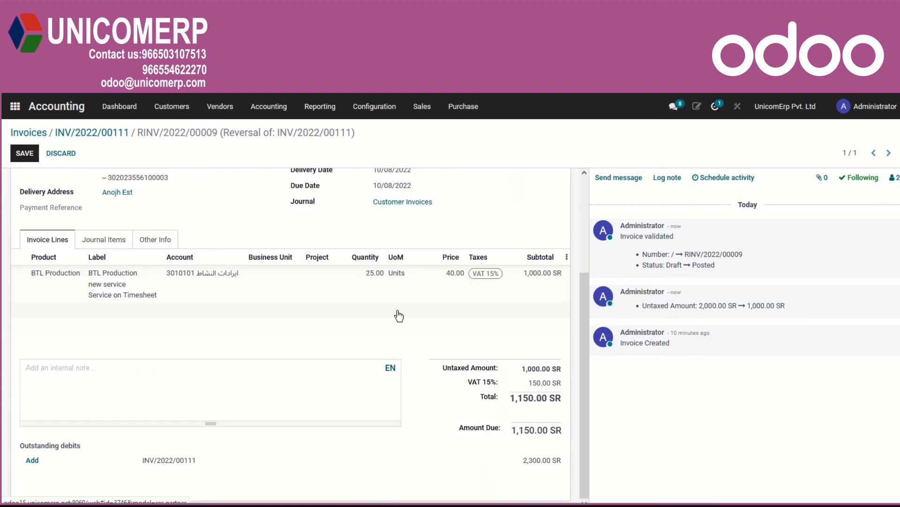
left_click(31, 461)
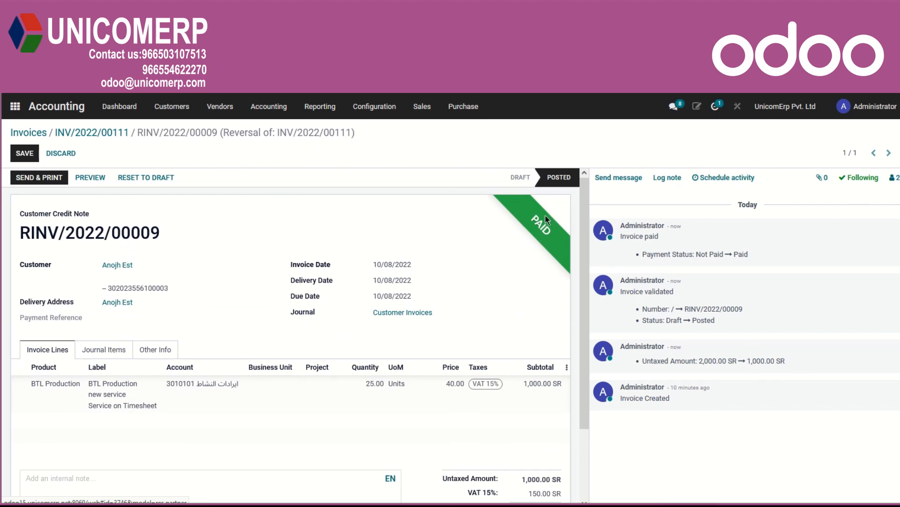
left_click(77, 132)
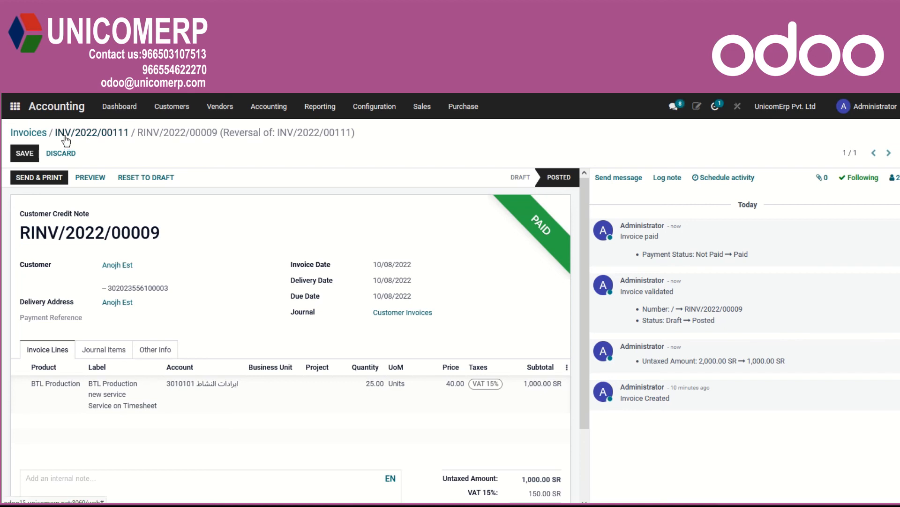